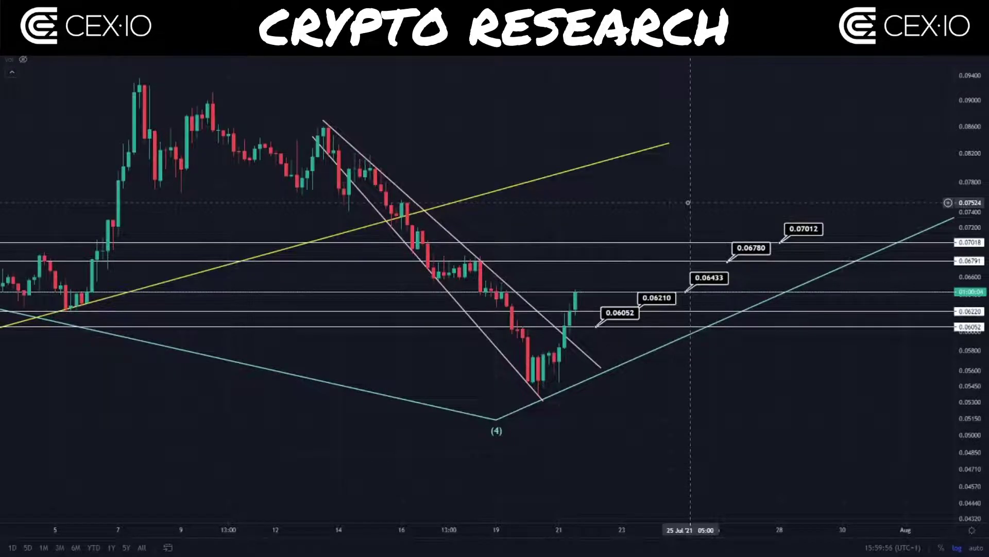
Step: Sketch a projected rise from the last candle toward 0.0704, then undo it
scroll(691, 243, right, 3)
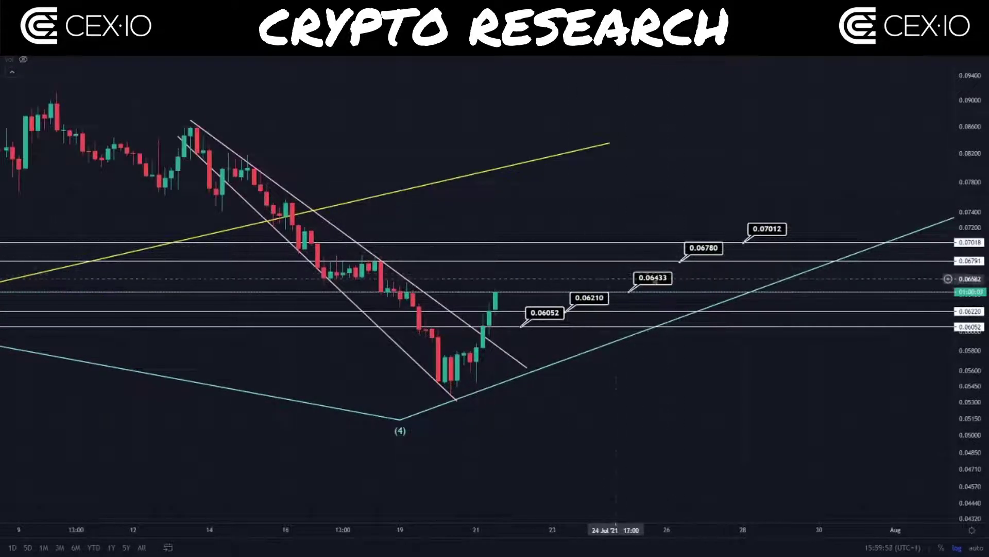
scroll(592, 283, down, 2)
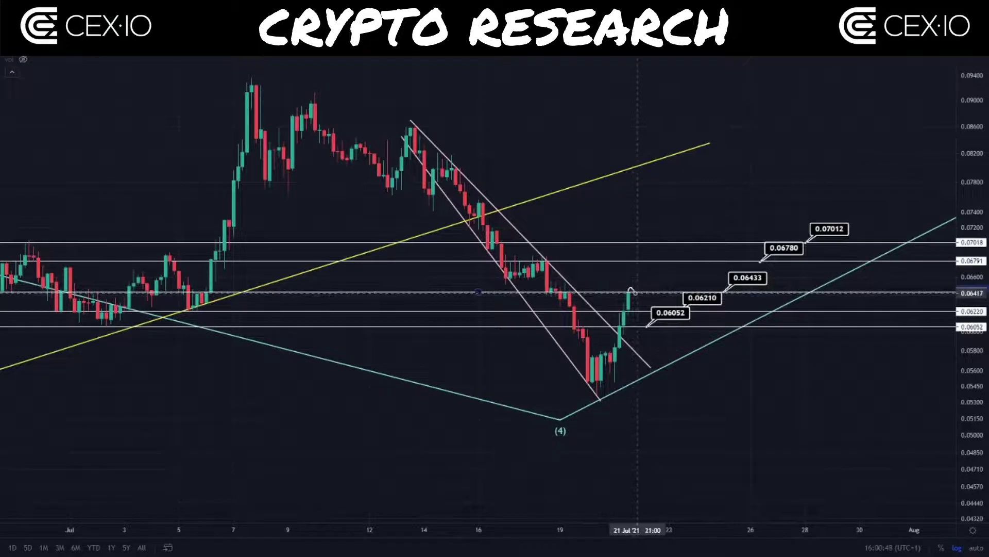
drag(636, 293, 640, 262)
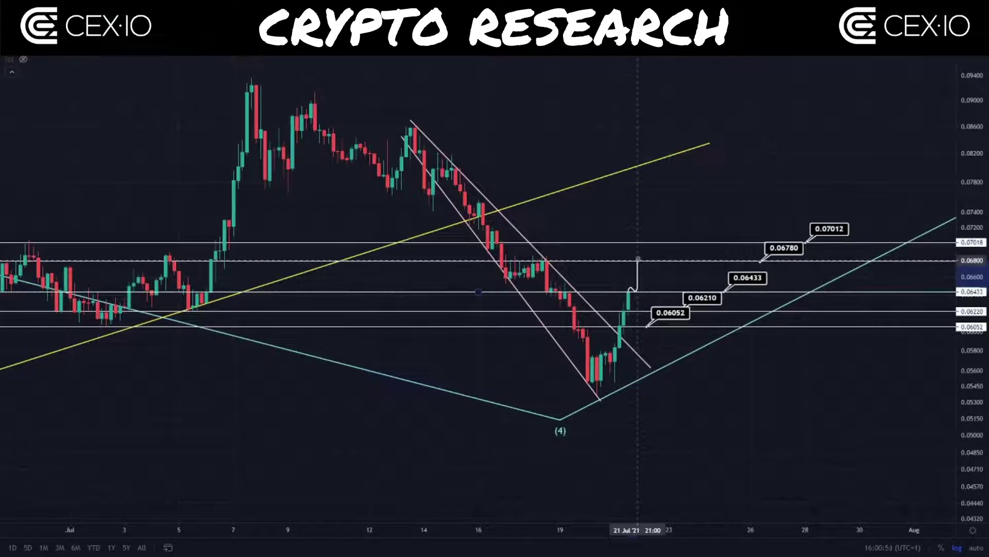
drag(638, 259, 644, 239)
key(ctrl+z)
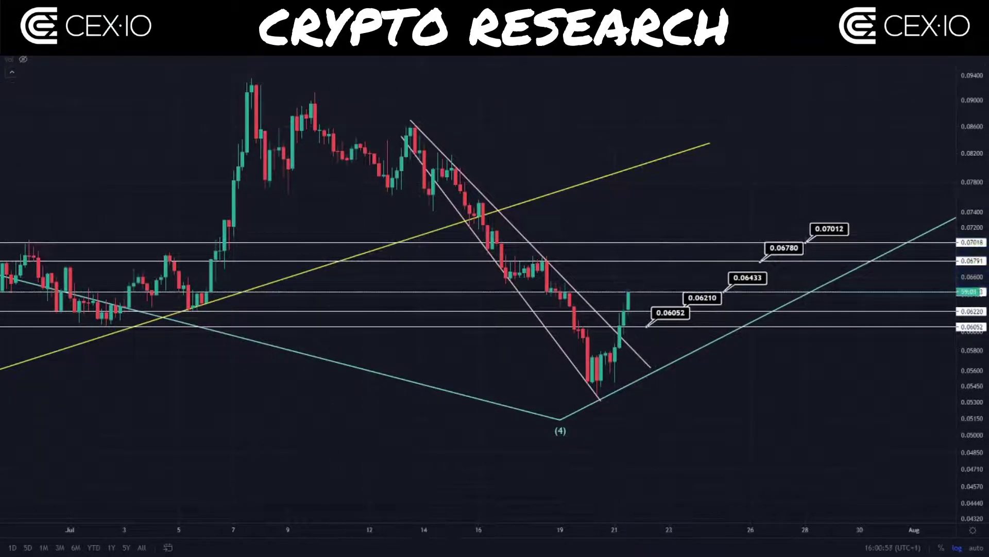
Step: Measure the move from the current price up to 0.07006, then dismiss it
scroll(586, 227, up, 2)
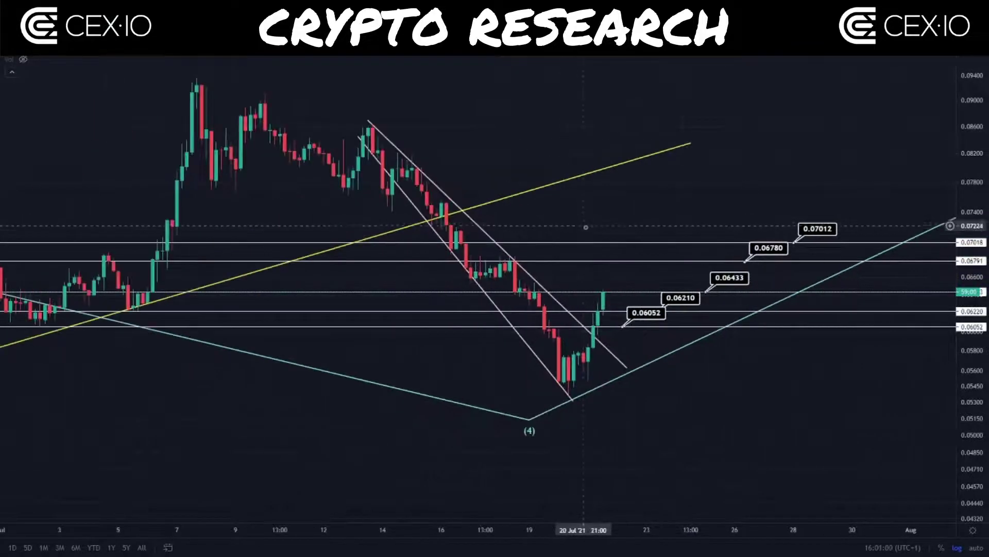
shift+click(624, 292)
click(649, 242)
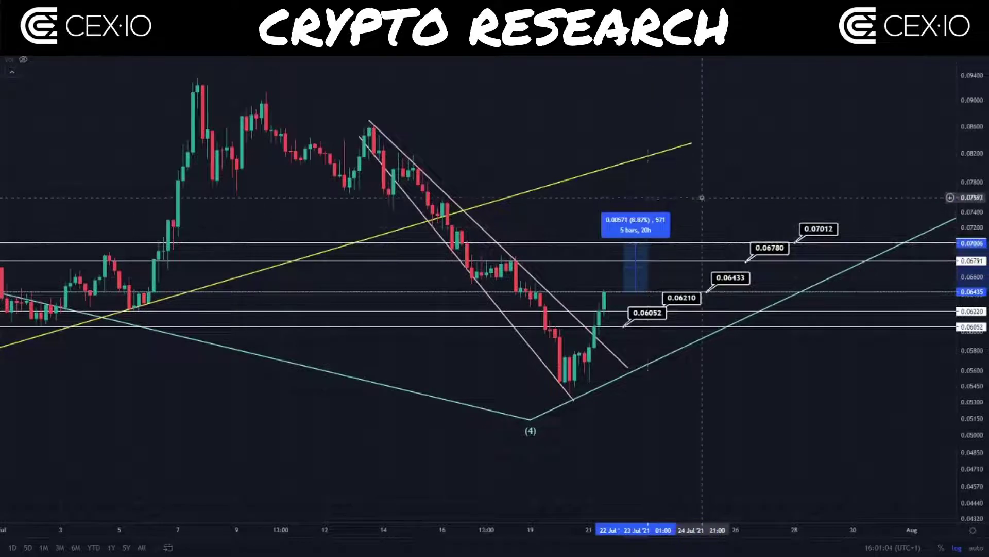
click(702, 197)
Step: Measure the potential rise above the last candle from the 0.0678 level
scroll(698, 201, up, 1)
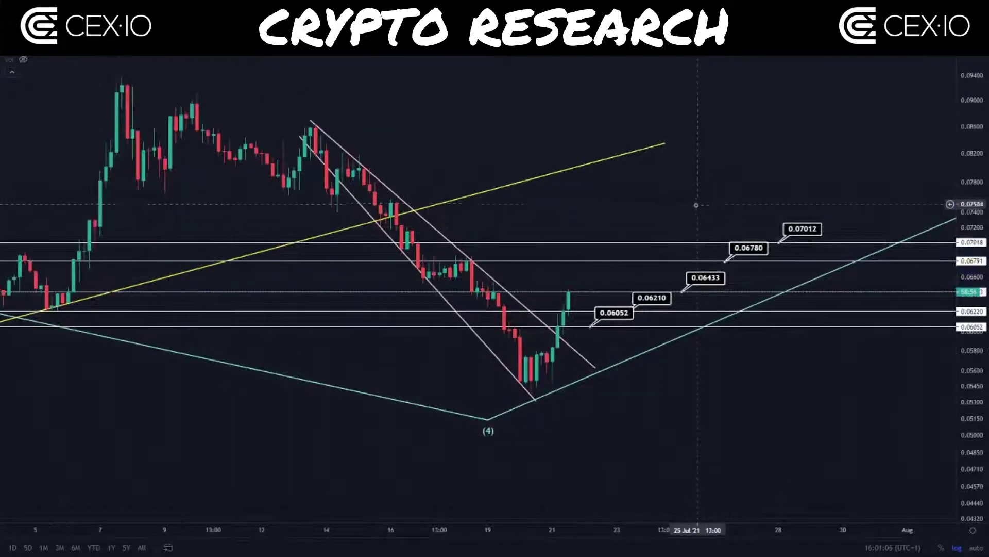
scroll(696, 204, up, 1)
scroll(549, 272, down, 1)
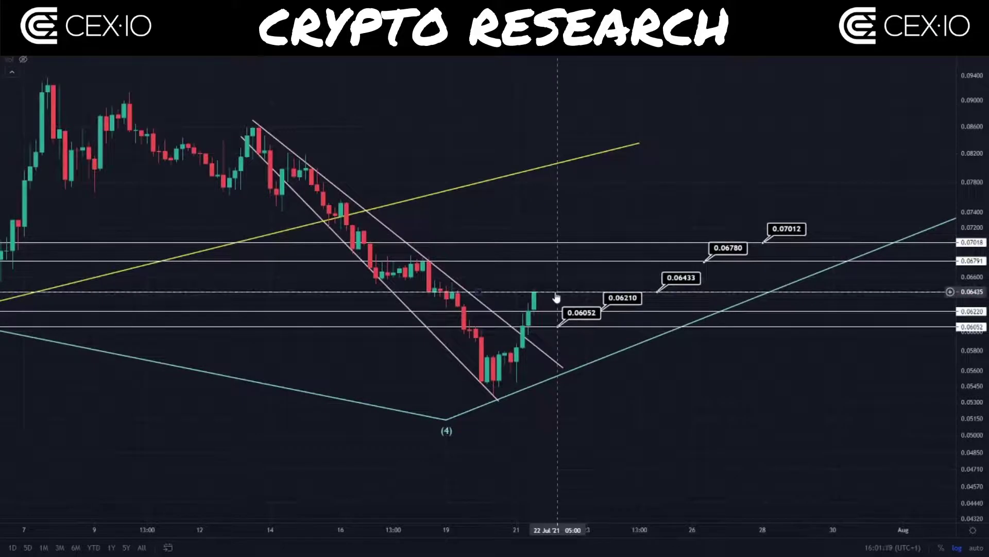
drag(556, 297, 586, 251)
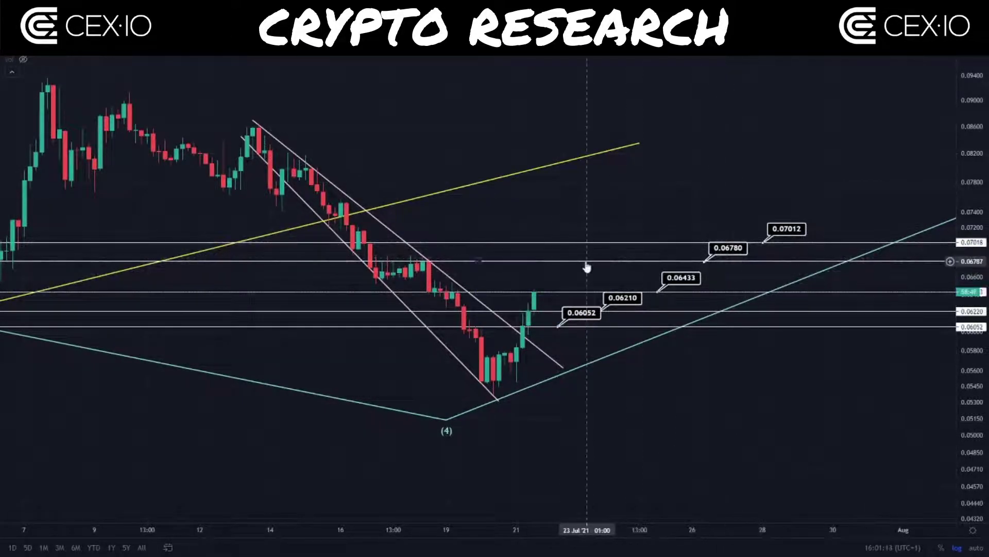
click(582, 261)
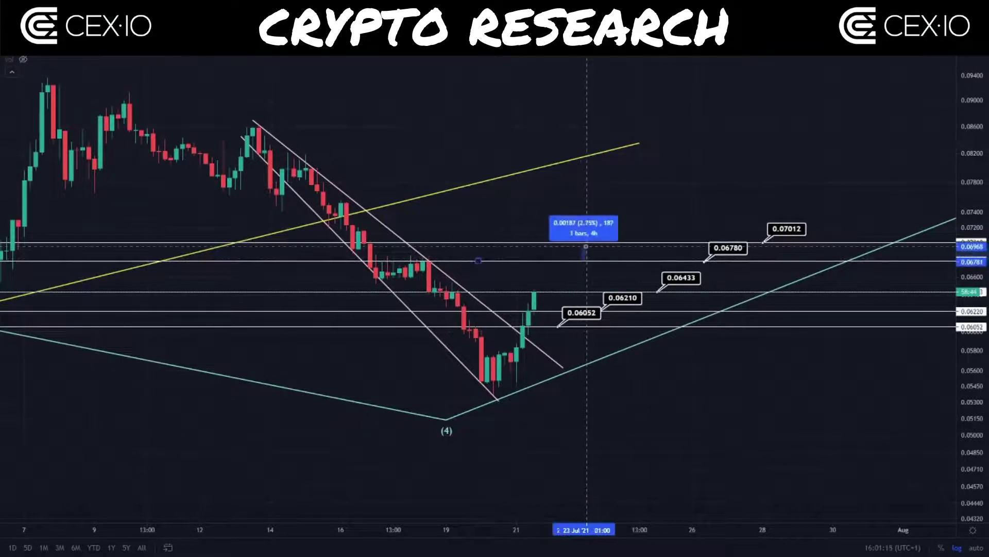
click(638, 228)
scroll(637, 227, down, 3)
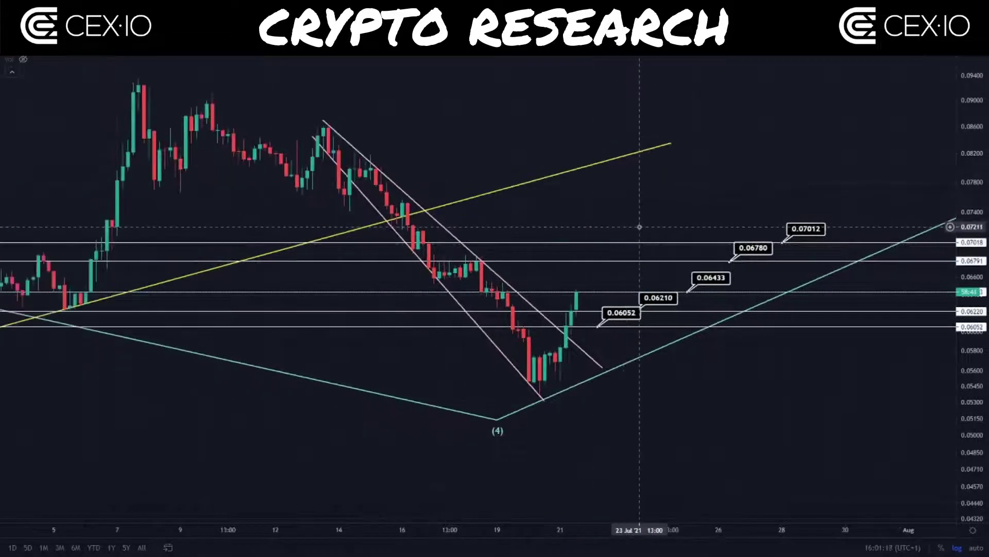
Step: Pan and zoom the chart so the RSI 14 pane shows beneath the price action
scroll(515, 280, up, 3)
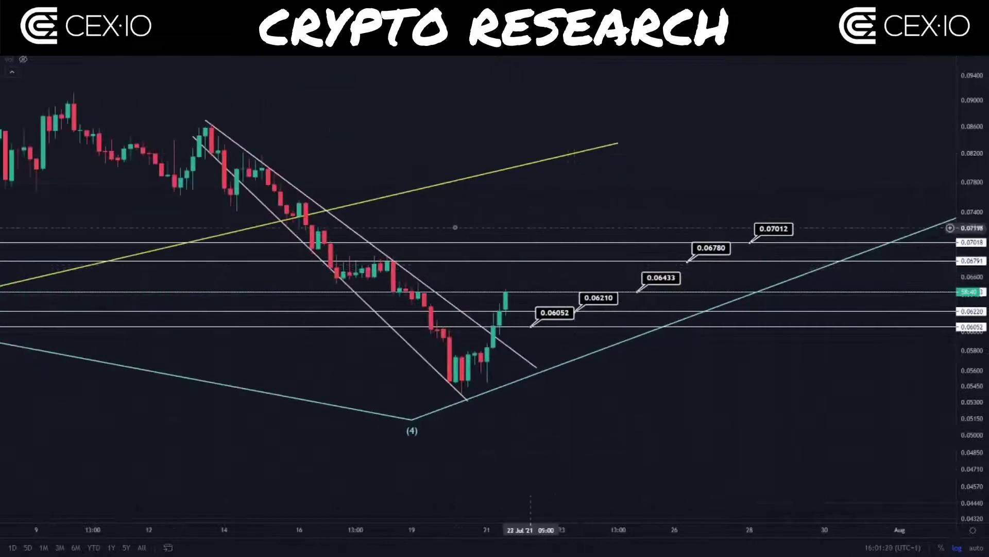
scroll(516, 279, left, 1)
drag(519, 279, 528, 280)
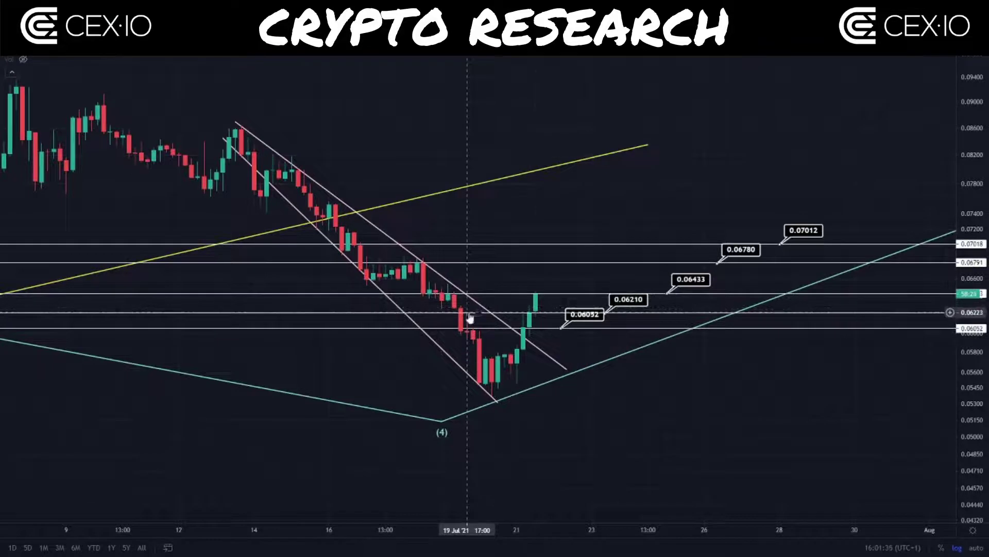
scroll(662, 315, down, 2)
scroll(663, 314, down, 1)
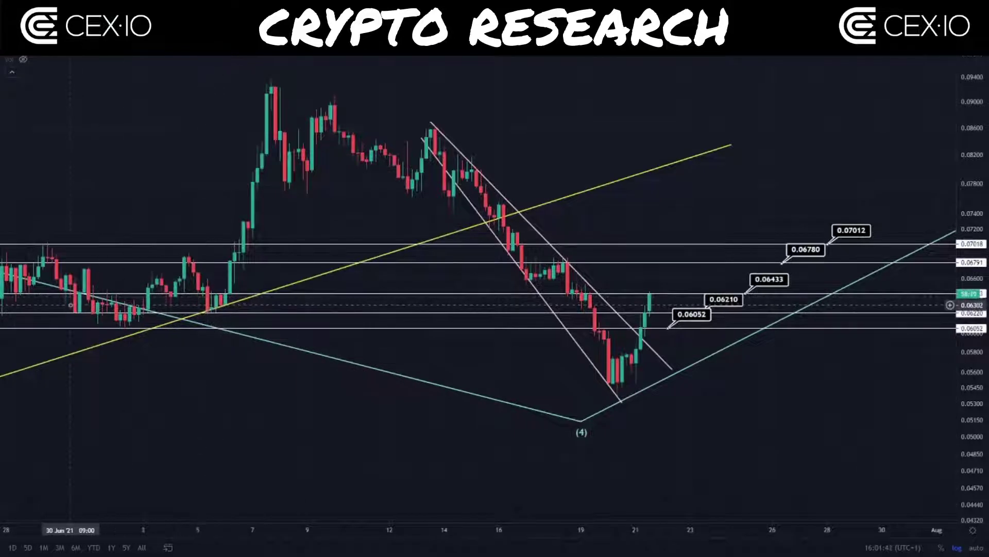
scroll(527, 372, up, 3)
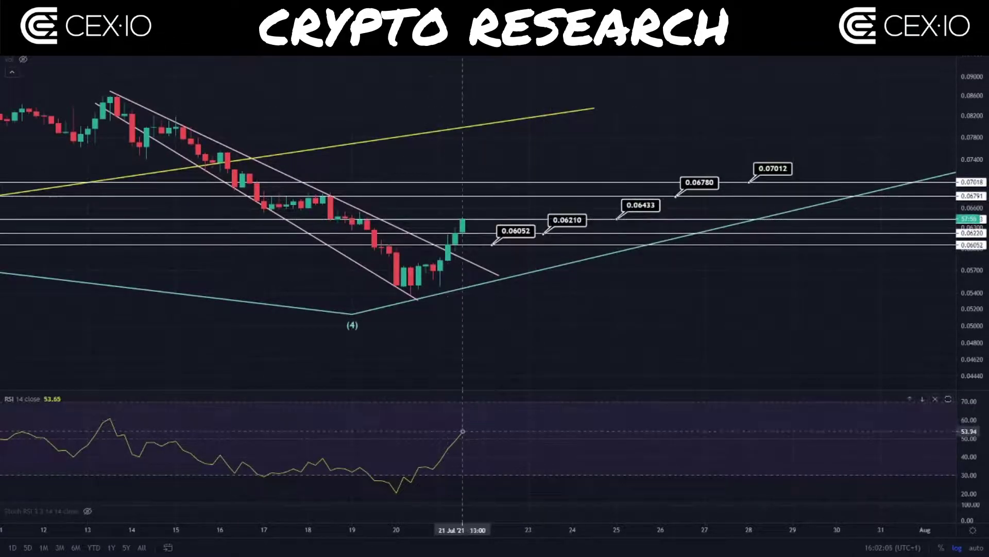
Step: Label the latest RSI reading 53.94 and pan the chart and RSI pane slightly
click(462, 431)
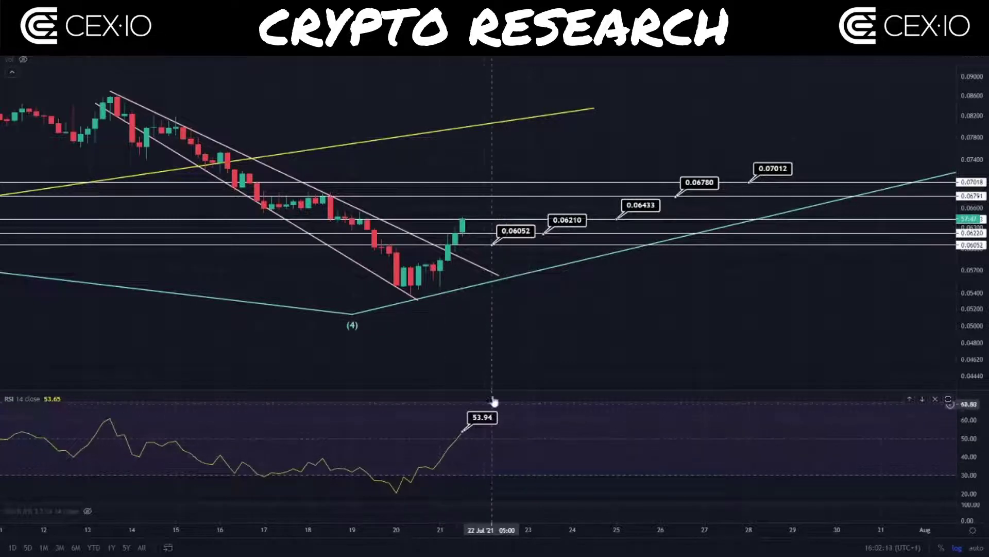
scroll(536, 350, up, 3)
drag(583, 351, 597, 354)
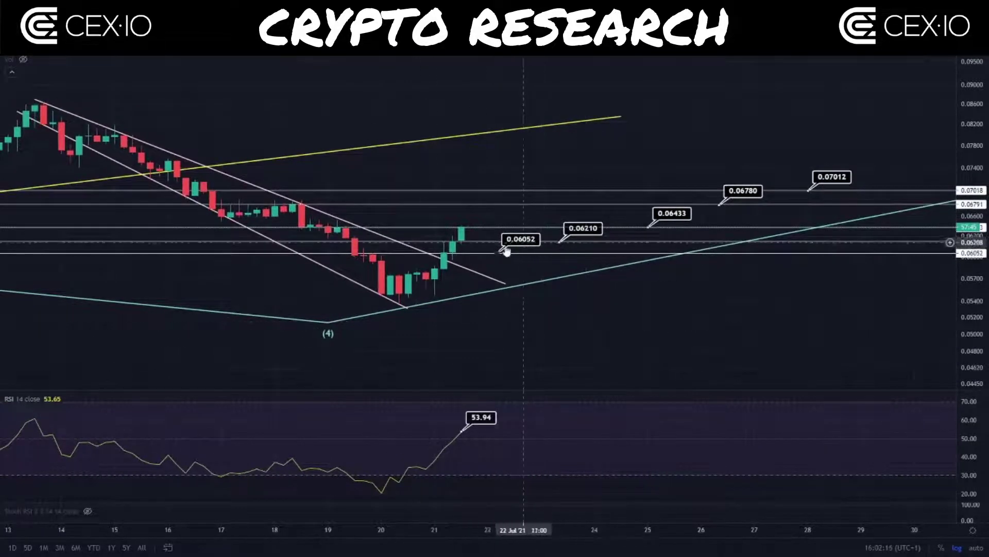
Step: Shift the chart to show earlier candles and maximize the price pane, hiding the RSI
drag(442, 247, 455, 247)
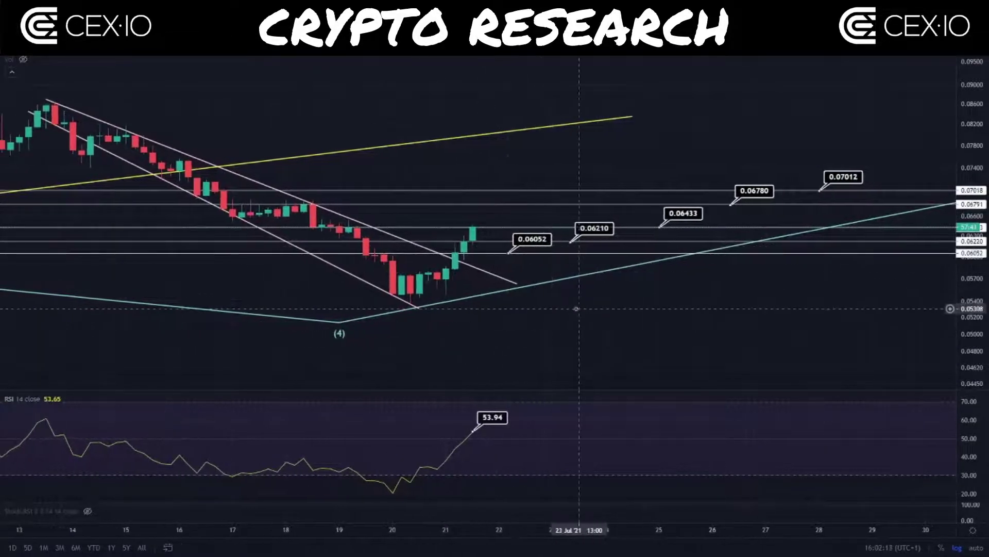
scroll(547, 242, down, 2)
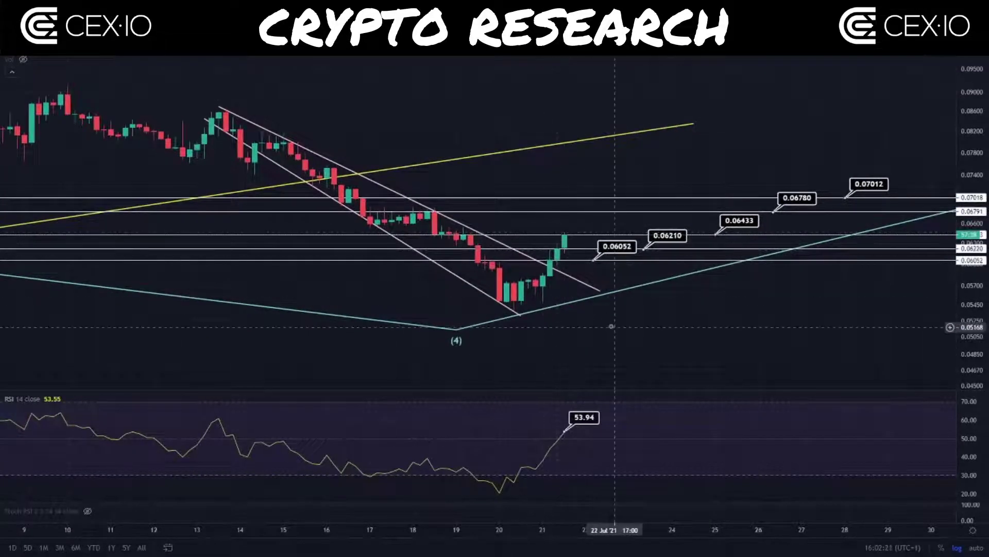
double_click(554, 326)
scroll(557, 318, up, 3)
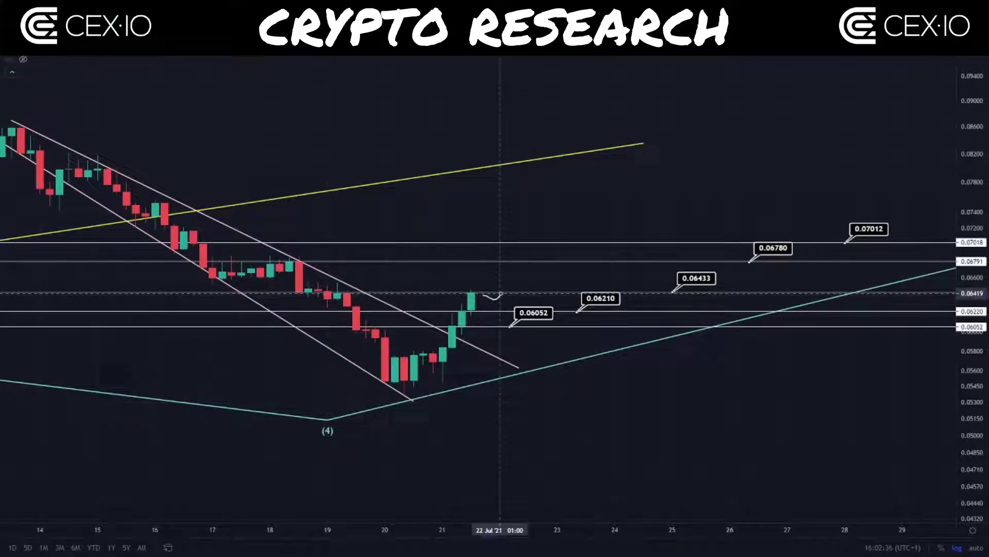
Step: Brush a projected pullback down to 0.06052 with a bounce loop, and circle the 21 Jul candles
drag(500, 294, 510, 313)
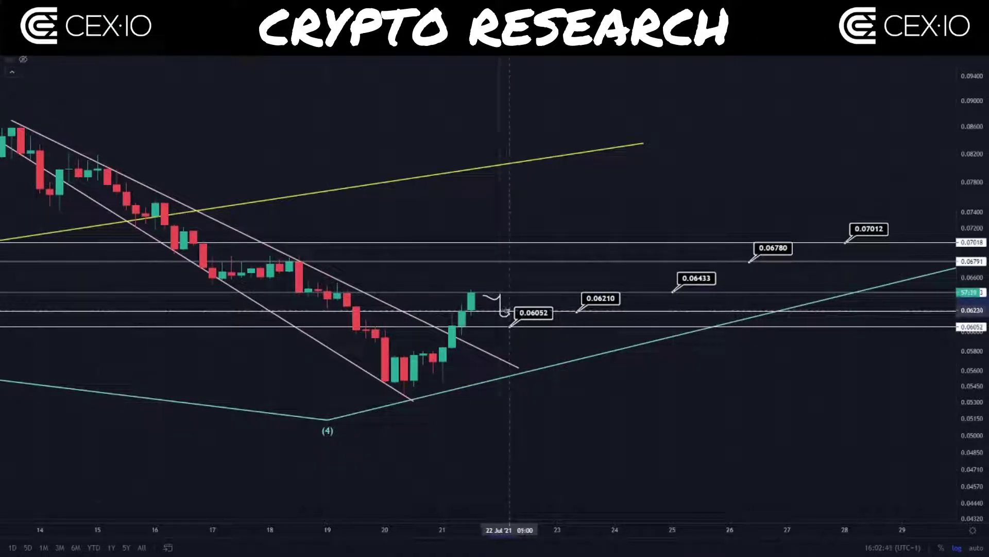
drag(510, 311, 509, 328)
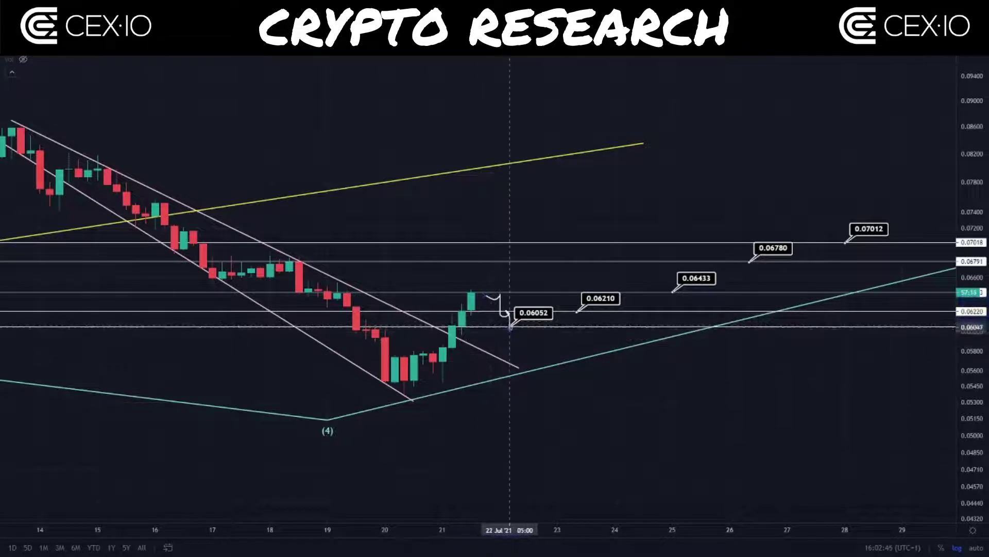
drag(510, 324, 519, 325)
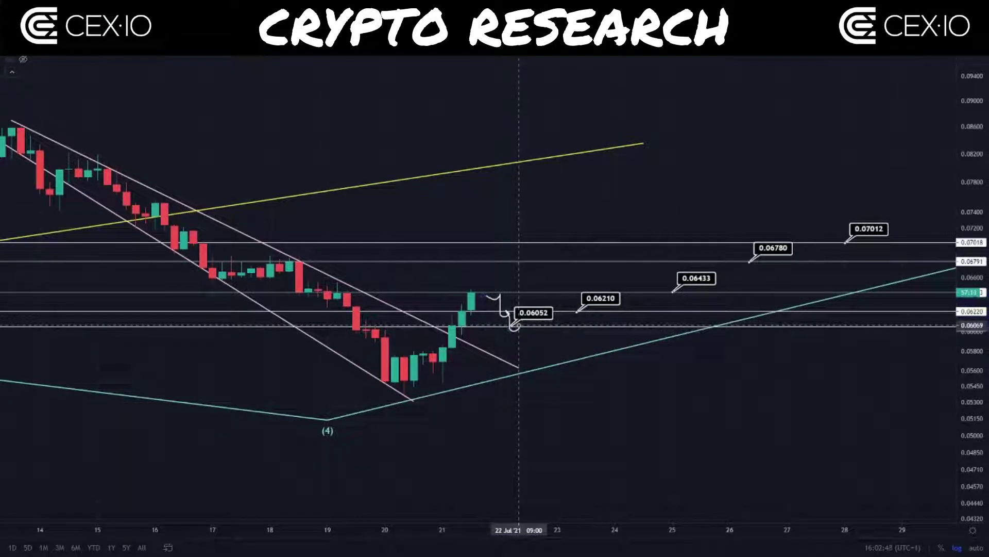
drag(519, 325, 519, 357)
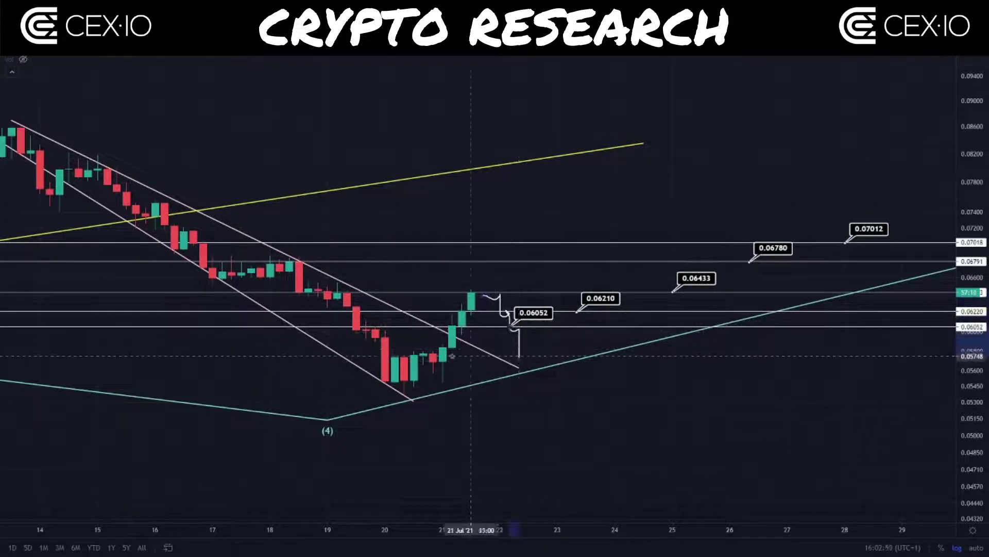
mouse_move(452, 353)
mouse_down()
mouse_move(435, 360)
mouse_move(451, 353)
mouse_up()
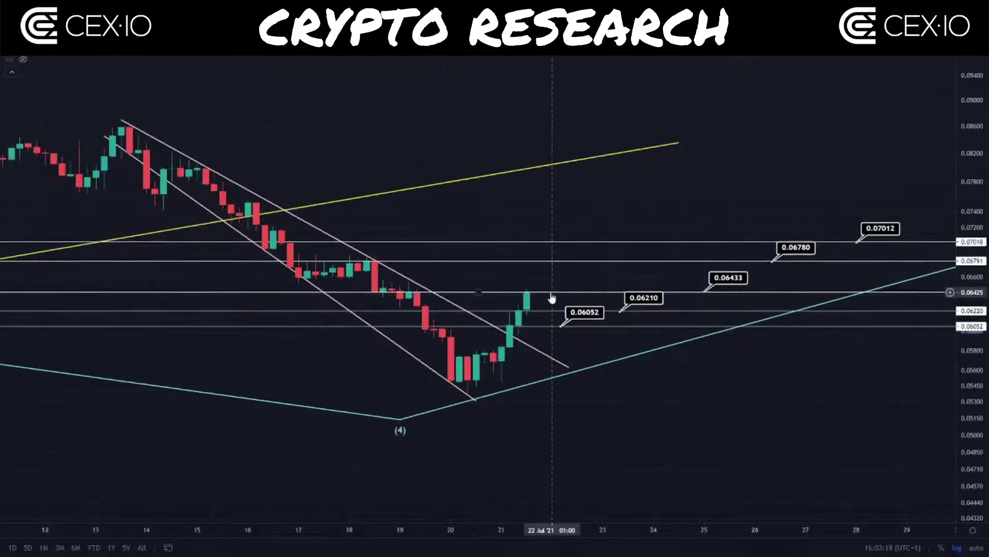
shift+click(553, 293)
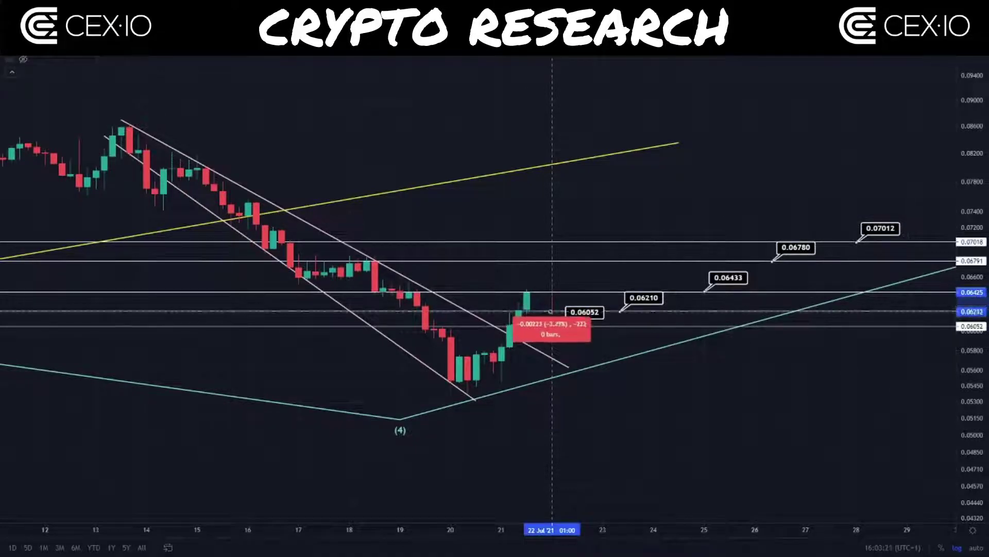
click(620, 319)
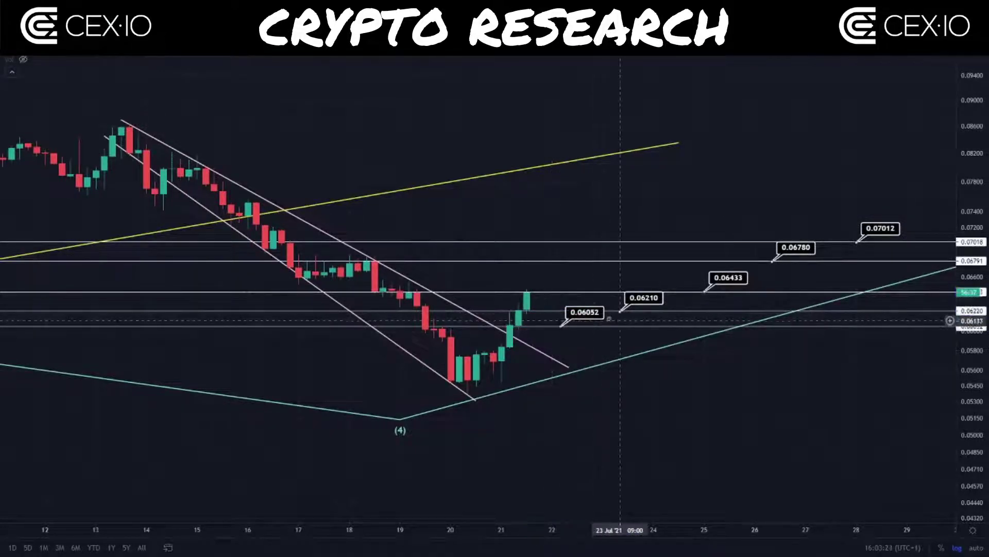
shift+click(551, 311)
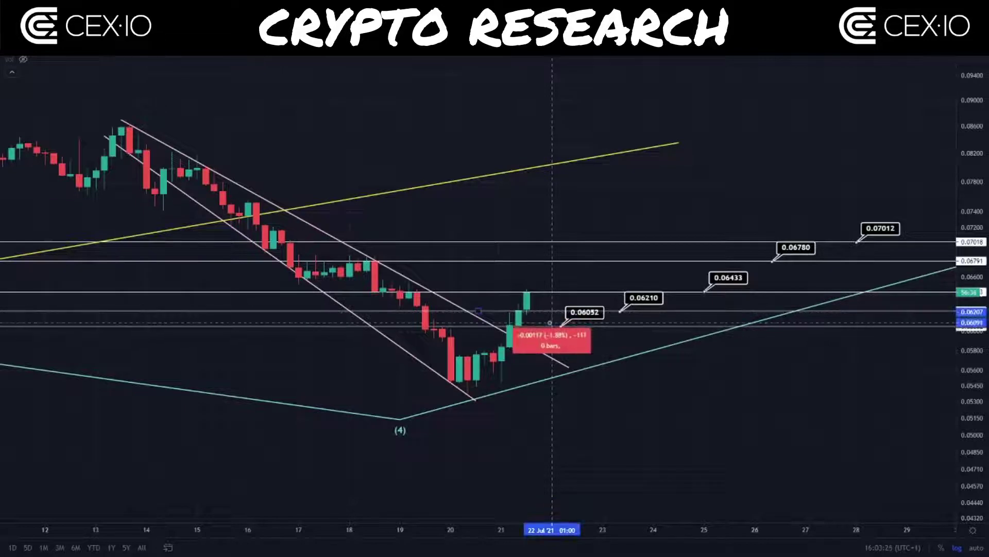
click(588, 350)
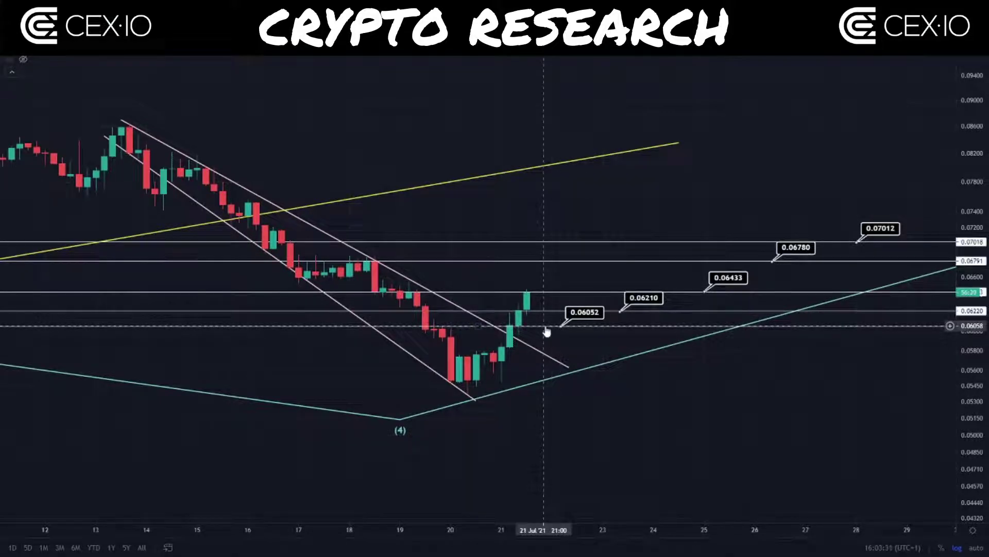
shift+click(545, 326)
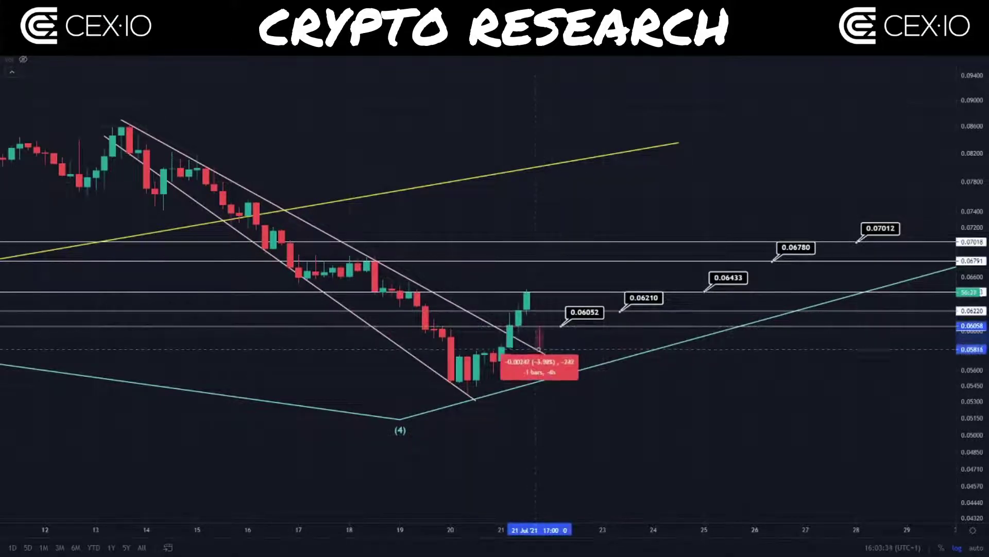
click(567, 349)
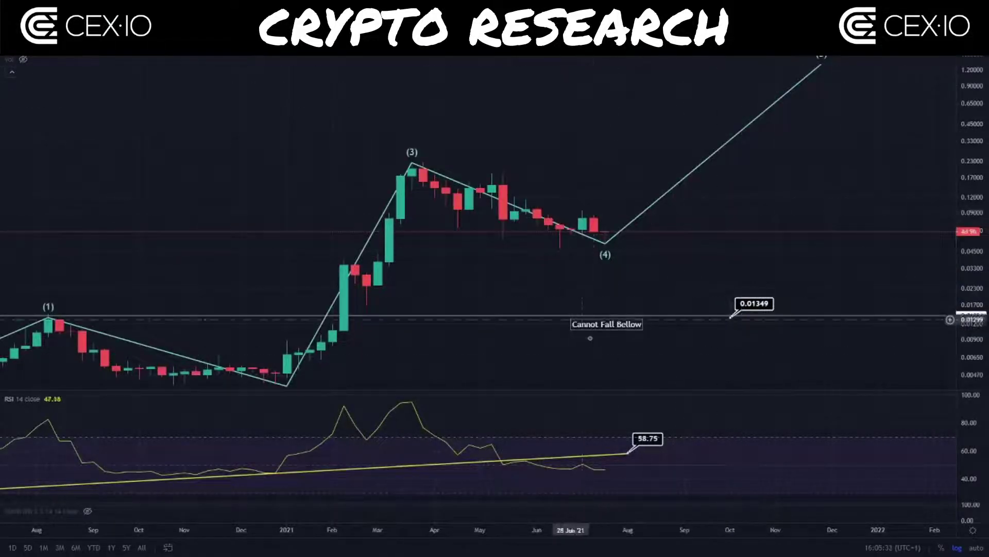
Step: Zoom out the wave chart's time axis to show history back to 2019
scroll(686, 368, down, 1)
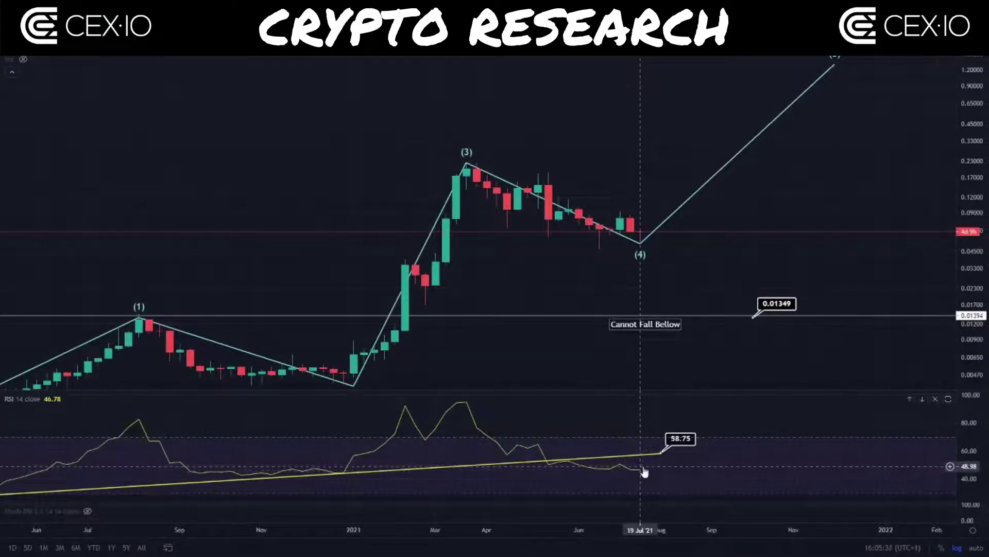
scroll(644, 472, down, 2)
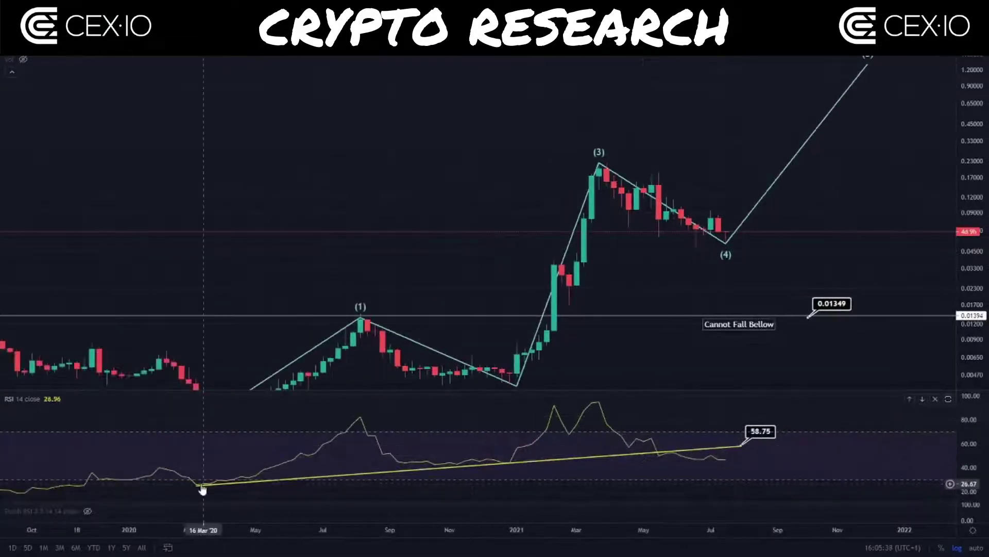
scroll(654, 422, up, 2)
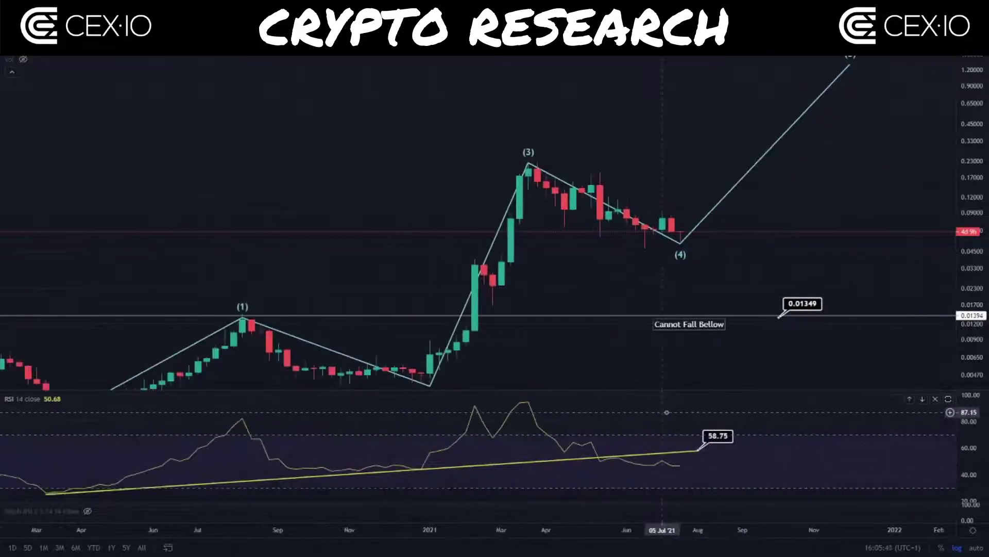
scroll(649, 391, down, 3)
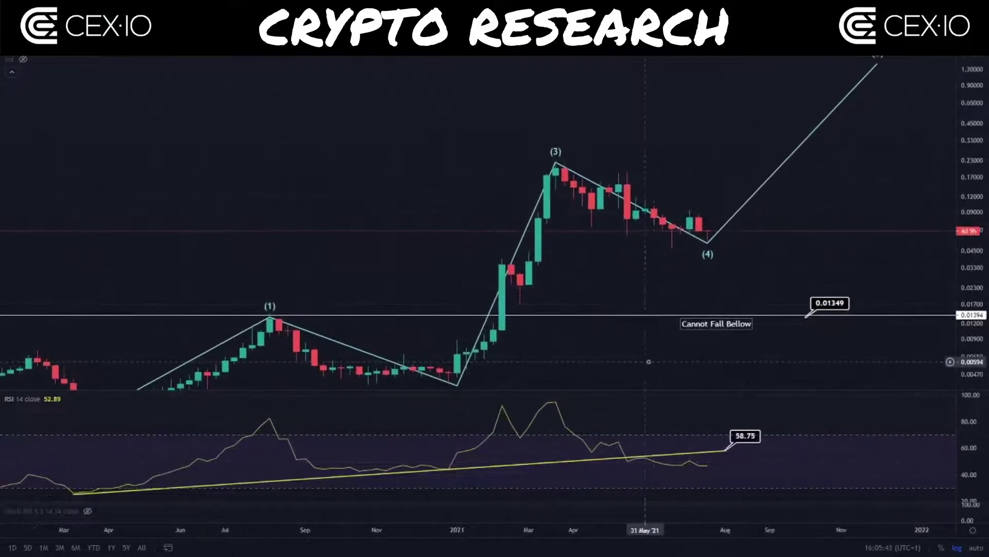